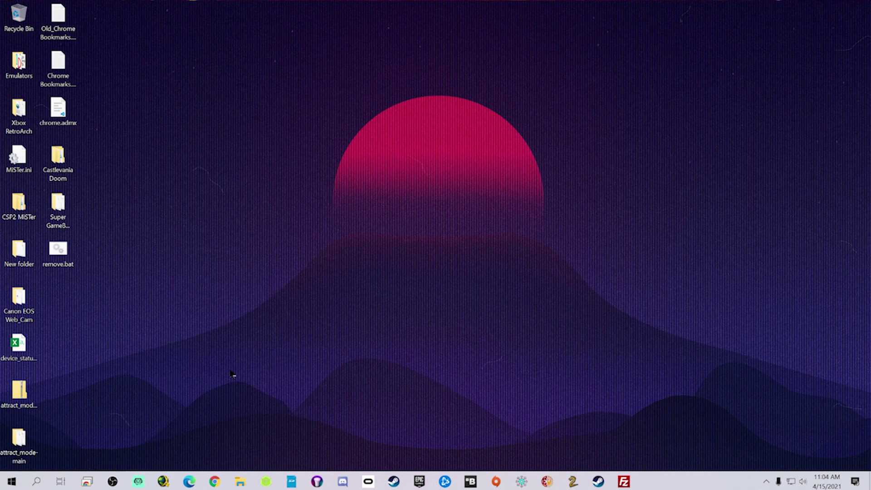
# - Switch to Chrome and look up the ZIP download option for the mrchrisster/attract_mode repository on GitHub
pyautogui.click(218, 467)
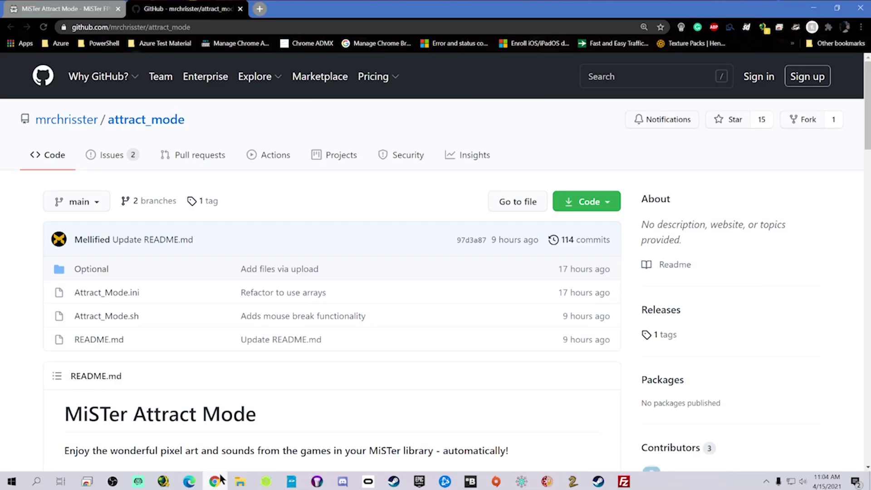
pyautogui.moveTo(373, 76)
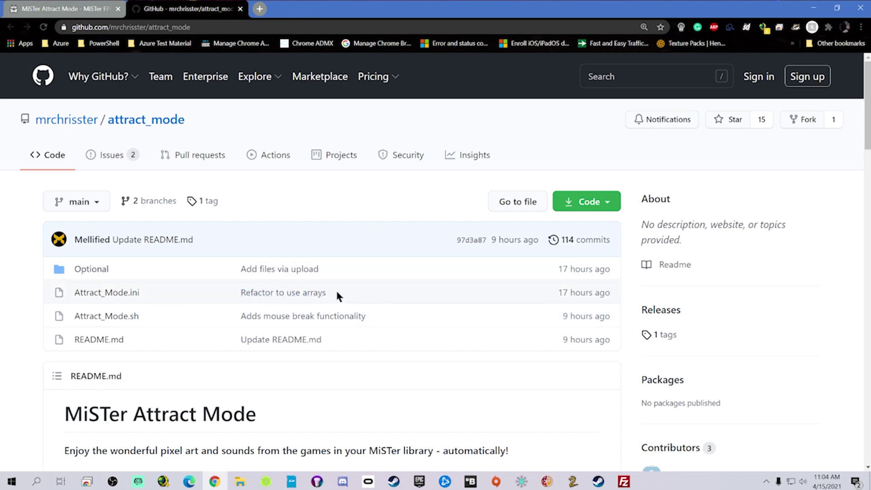
pyautogui.click(588, 203)
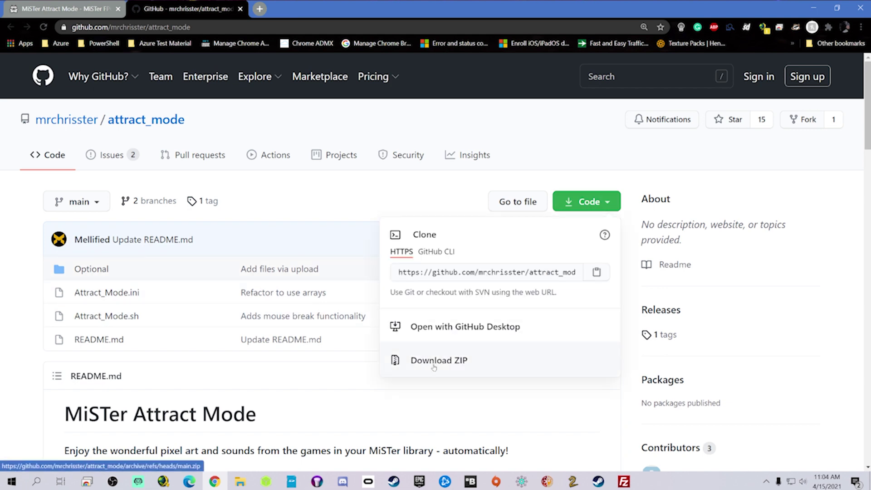
pyautogui.click(20, 281)
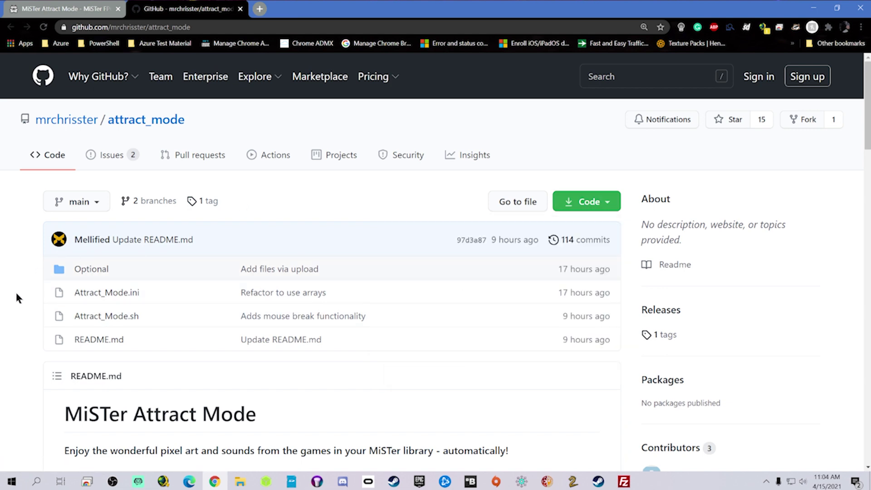
pyautogui.click(813, 8)
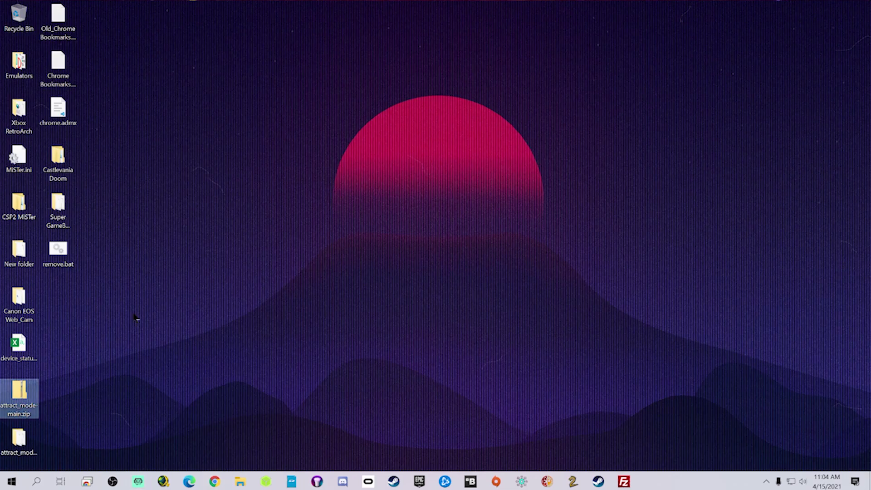
# - Review the 7-Zip extraction options for attract_mode-main.zip on the desktop and locate the extracted attract_mode-main folder
pyautogui.rightClick(27, 402)
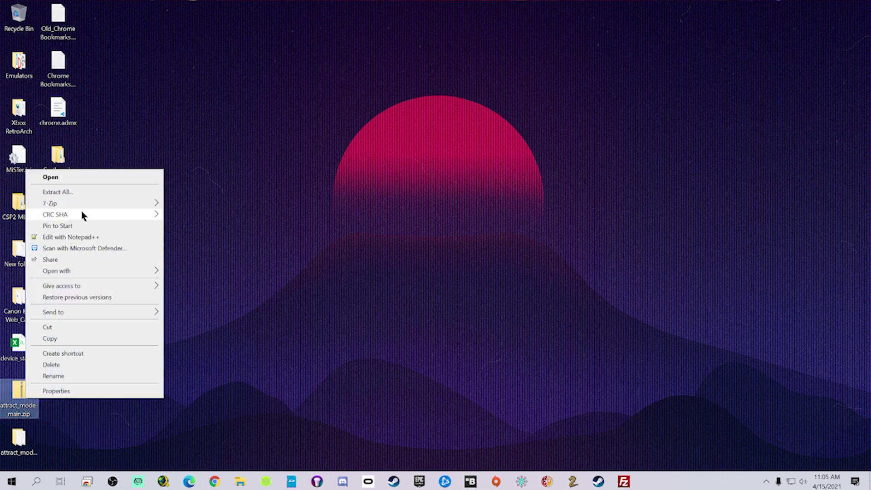
pyautogui.moveTo(93, 202)
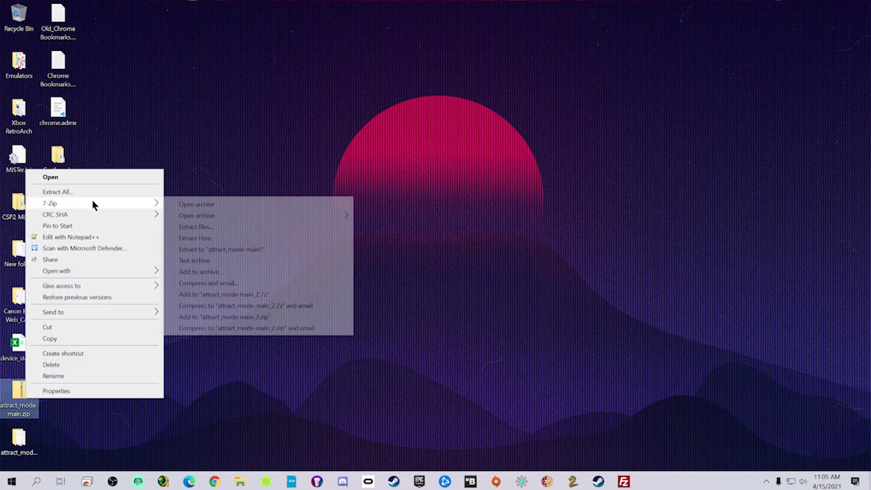
pyautogui.click(225, 239)
pyautogui.click(21, 438)
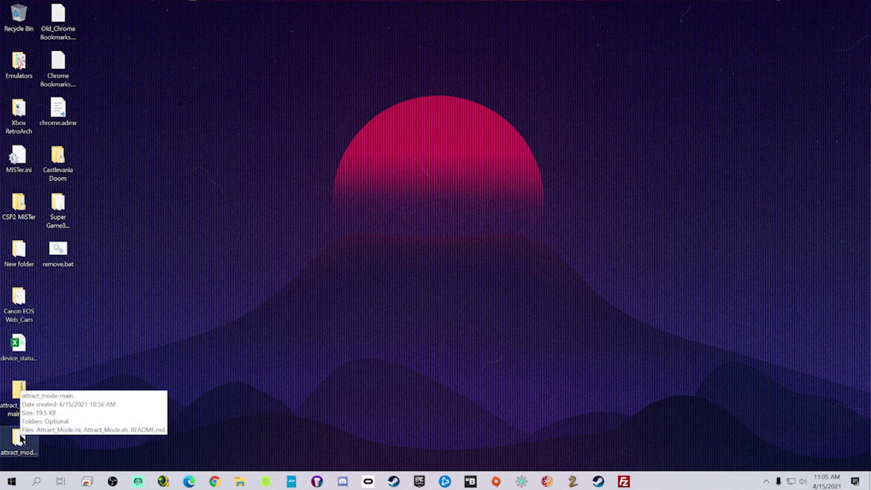
pyautogui.click(287, 378)
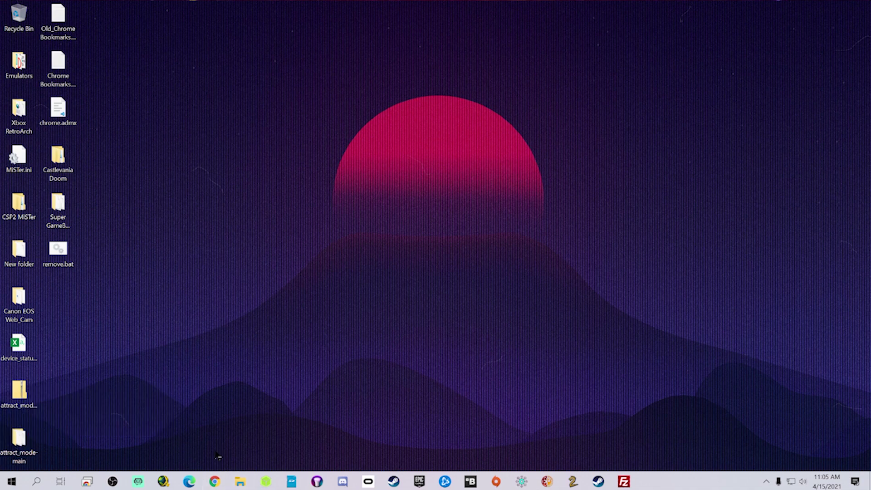
# - Return to the attract_mode GitHub page in Chrome and review the README's usage, installation and supported systems sections
pyautogui.moveTo(214, 481)
pyautogui.click(209, 435)
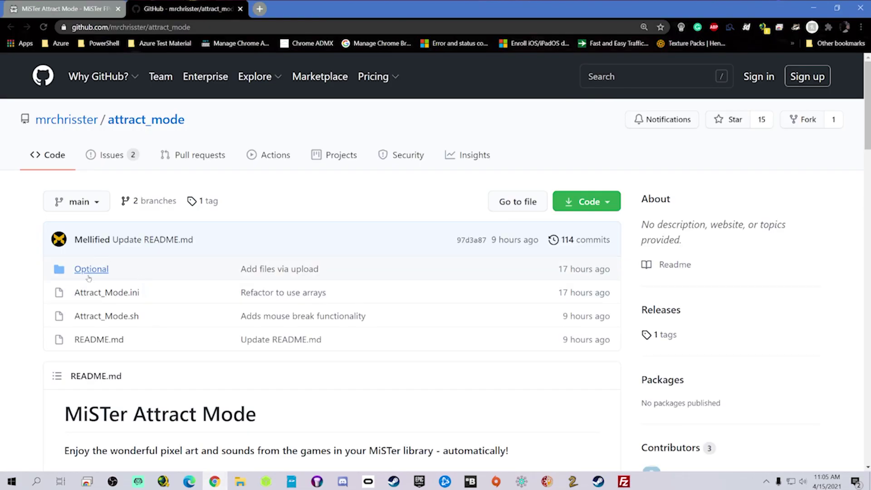
pyautogui.scroll(-7, 17, 337)
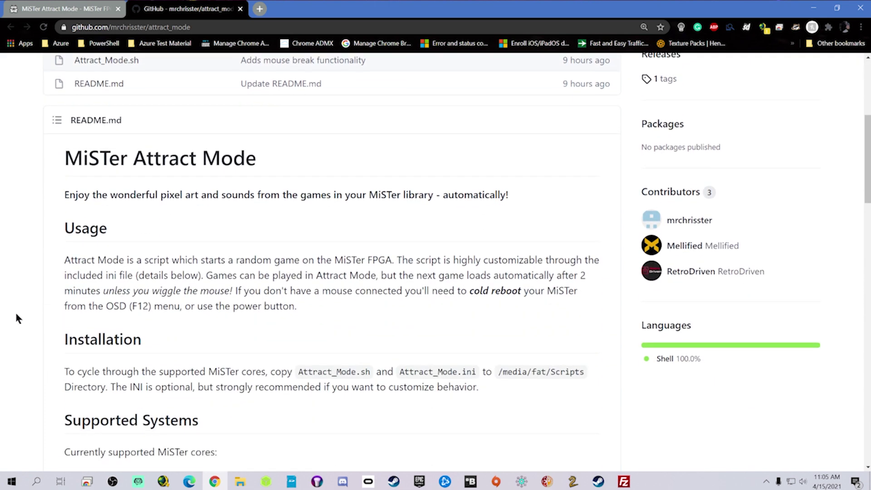
pyautogui.scroll(-2, 11, 241)
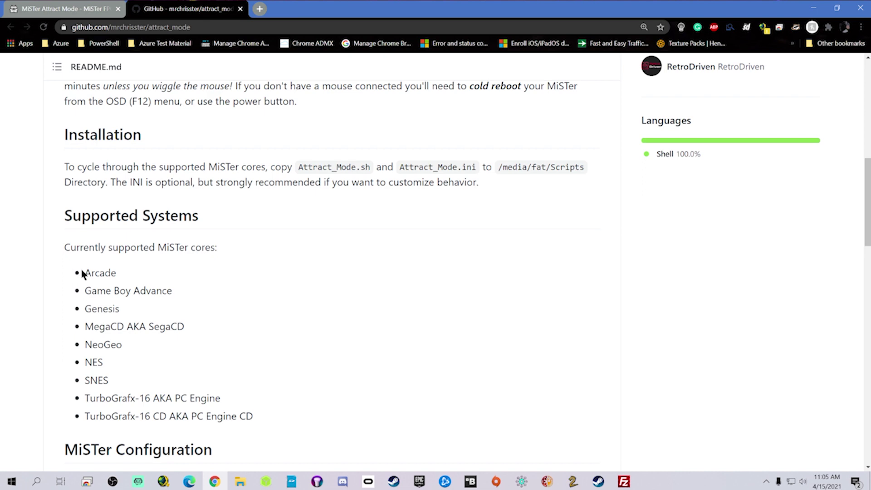
pyautogui.moveTo(84, 273); pyautogui.dragTo(297, 414)
pyautogui.scroll(-3, 321, 350)
pyautogui.click(544, 334)
# - Read the README's Attract Mode configuration section, covering optional features, arcade orientation and game exclusion
pyautogui.scroll(-3, 545, 334)
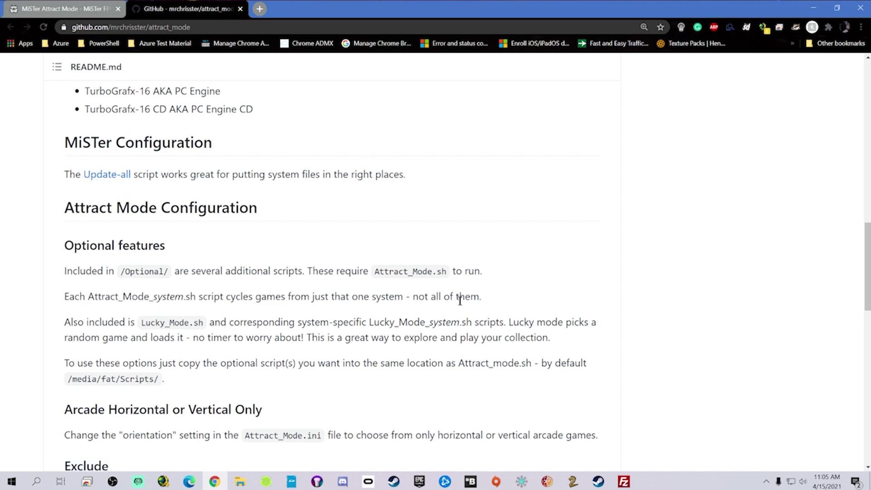
pyautogui.scroll(-3, 460, 301)
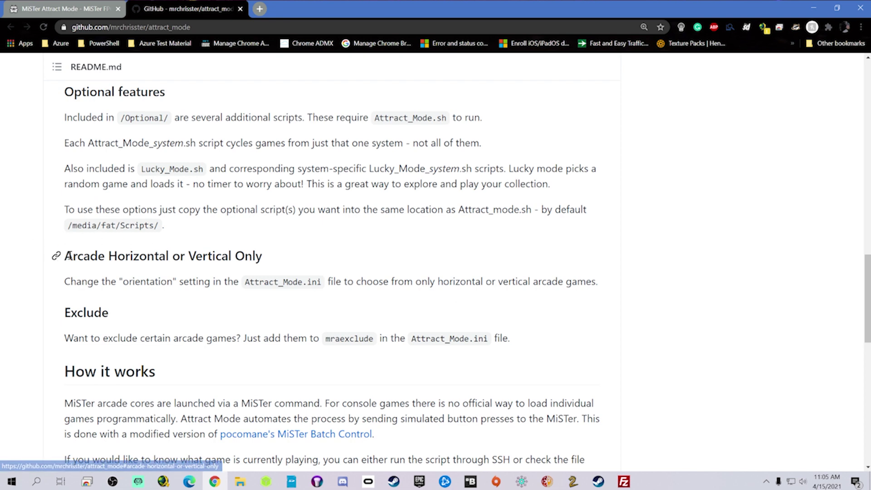
pyautogui.moveTo(65, 256); pyautogui.dragTo(270, 260)
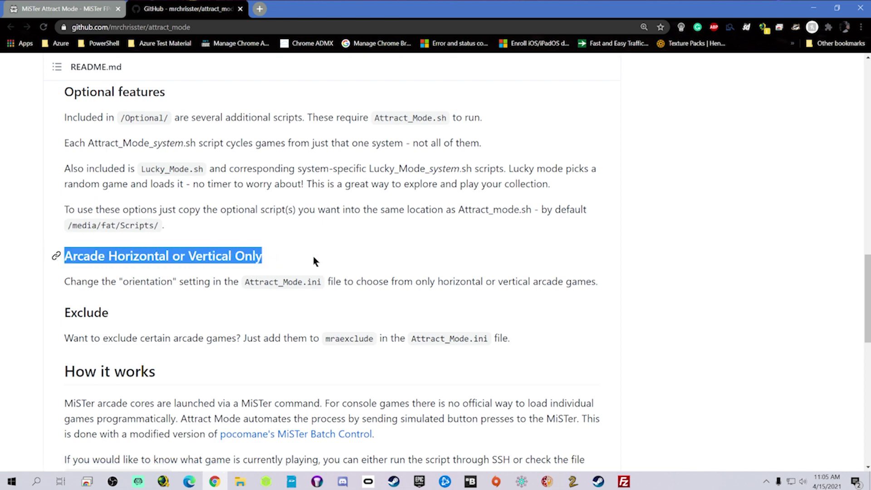
pyautogui.click(346, 295)
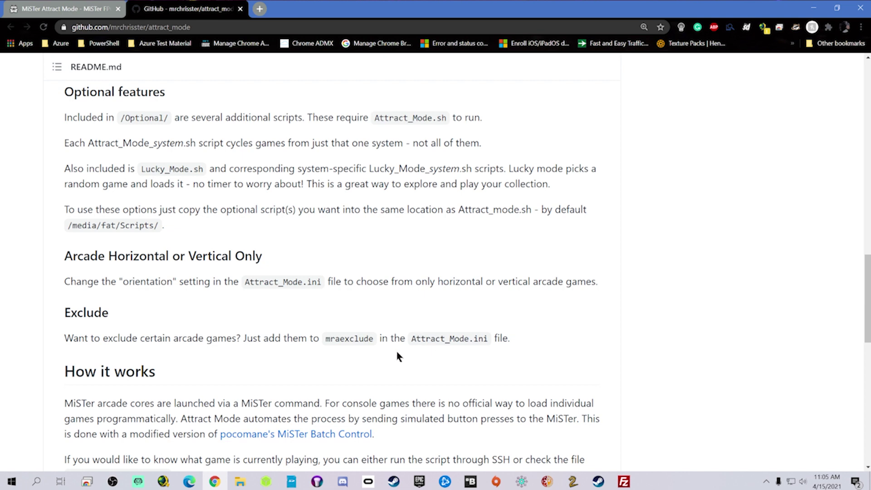
# - Examine the README's How it works and Troubleshooting sections, including the USB Storage note, and minimize the browser
pyautogui.scroll(-4, 397, 356)
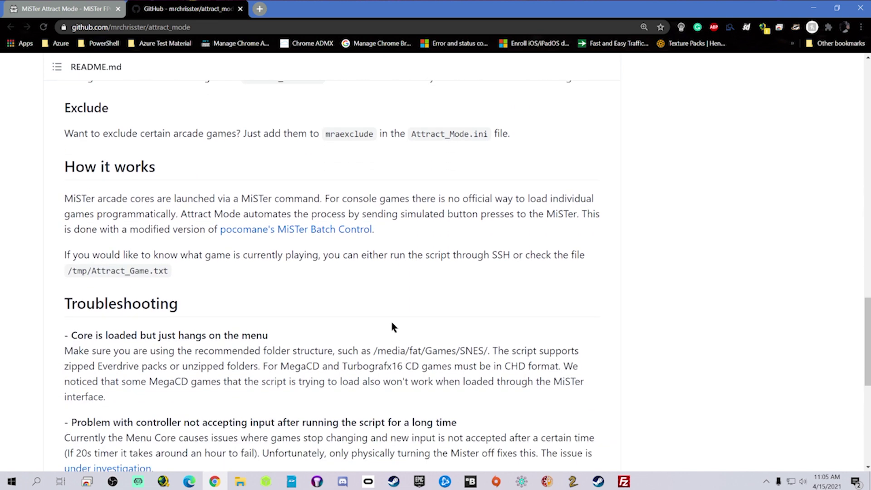
pyautogui.scroll(-3, 392, 327)
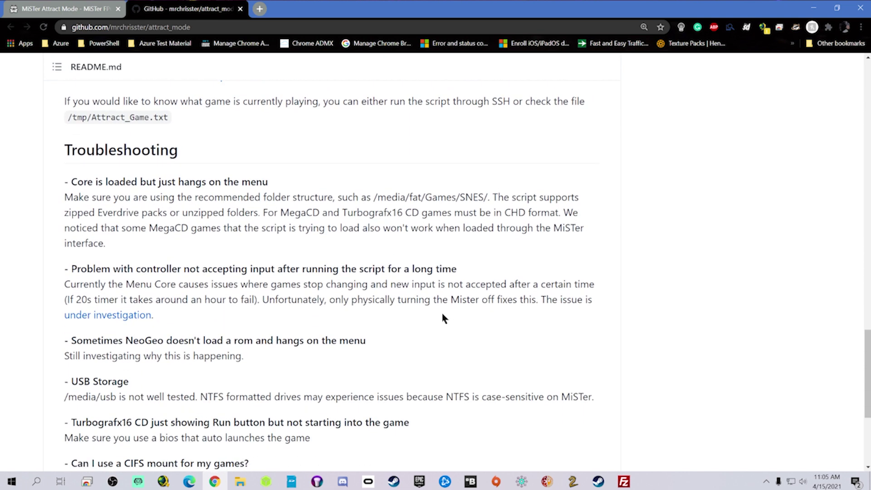
pyautogui.scroll(-2, 440, 314)
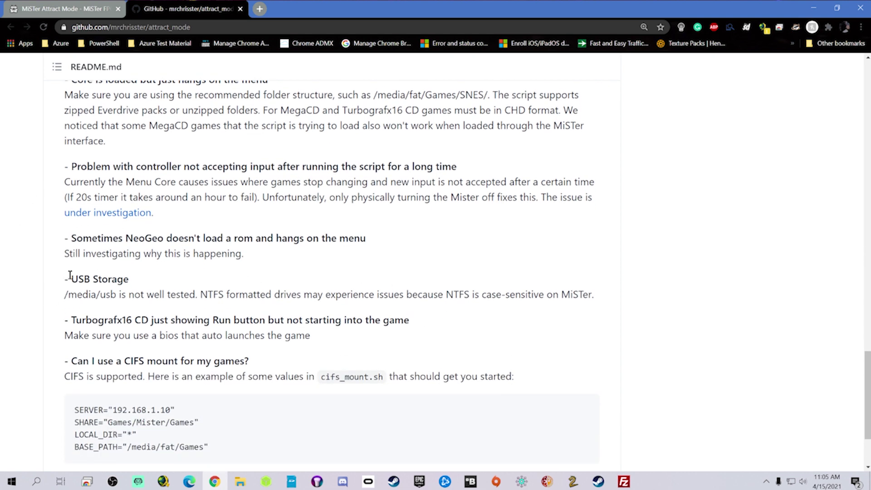
pyautogui.moveTo(69, 275); pyautogui.dragTo(195, 295)
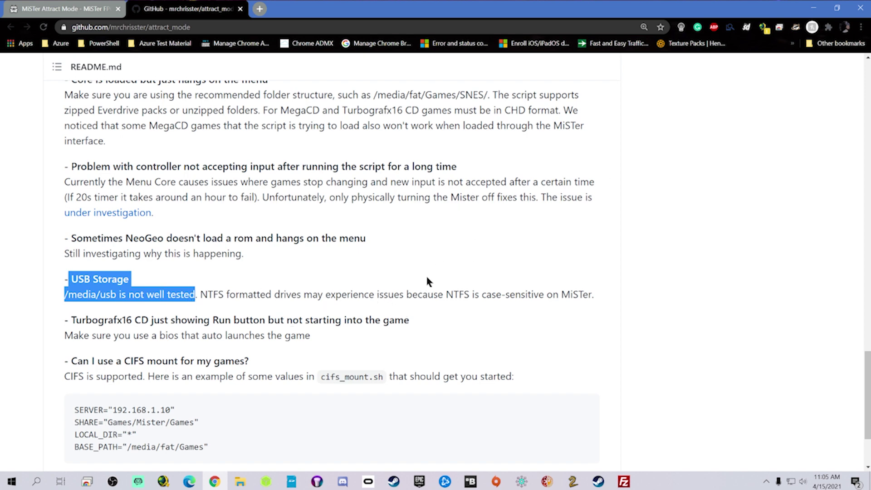
pyautogui.click(462, 312)
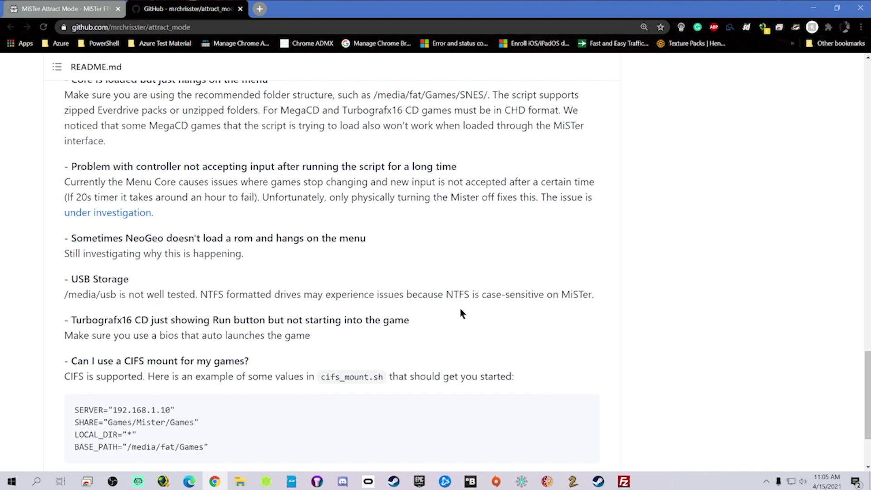
pyautogui.scroll(-3, 467, 296)
pyautogui.scroll(8, 470, 298)
pyautogui.scroll(4, 476, 301)
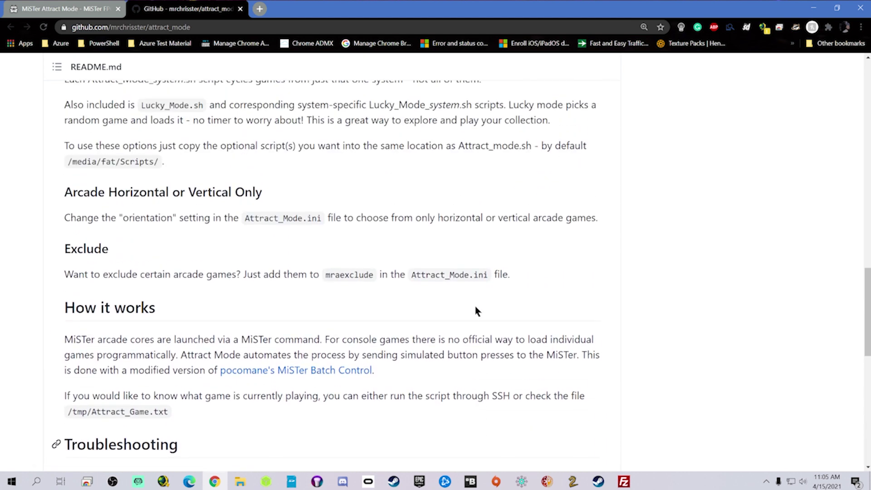
pyautogui.click(813, 8)
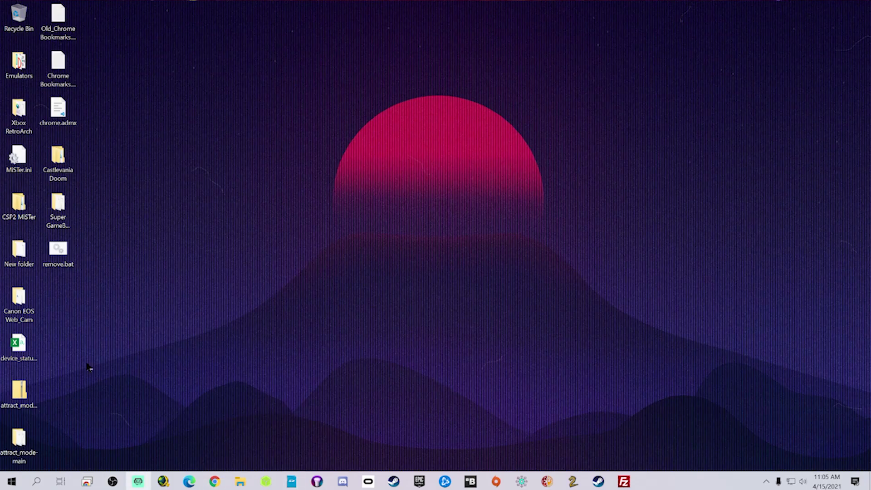
# - Open the extracted attract_mode-main folder on the desktop and select Attract_Mode.ini and Attract_Mode.sh
pyautogui.click(19, 440)
pyautogui.doubleClick(19, 440)
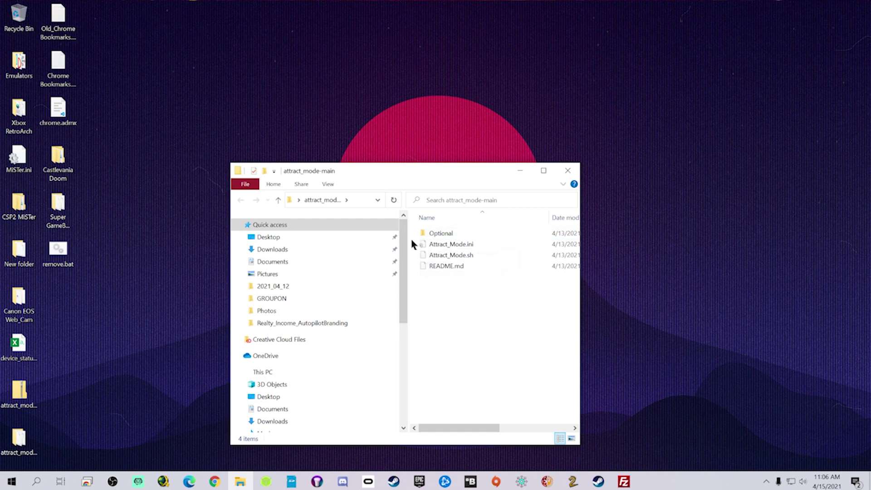
pyautogui.moveTo(412, 241); pyautogui.dragTo(458, 256)
pyautogui.click(189, 323)
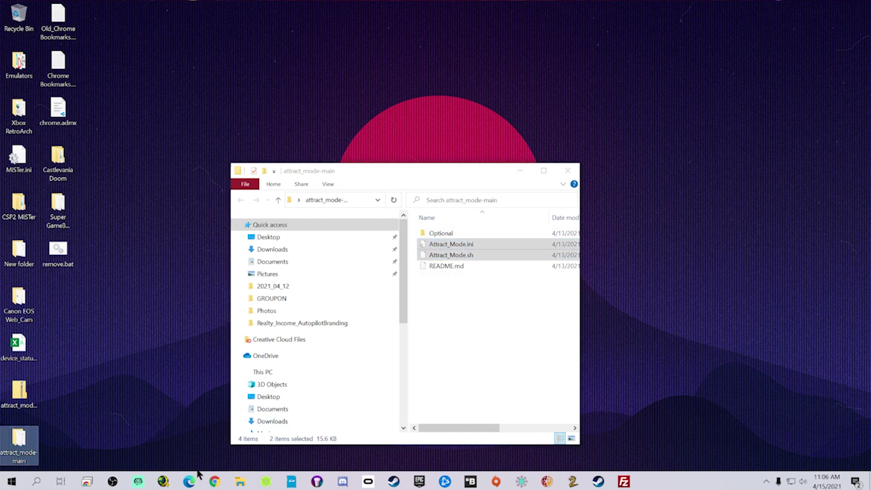
# - Switch to FileZilla and go up to the top-level directory of the MiSTer at 192.168.1.37, connecting as root
pyautogui.click(623, 480)
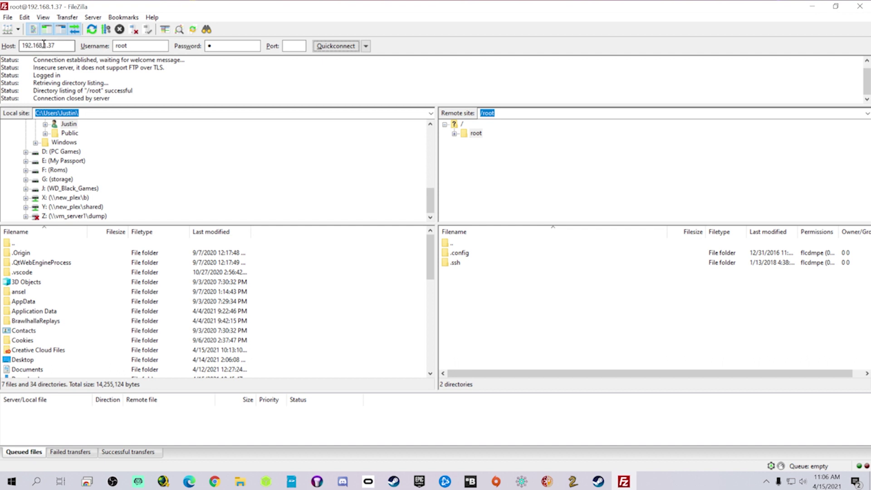
pyautogui.click(158, 49)
pyautogui.click(240, 43)
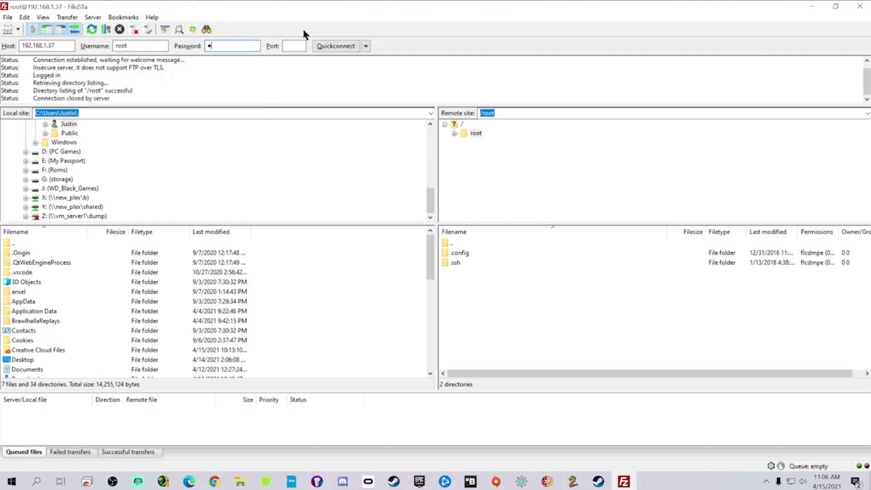
pyautogui.doubleClick(455, 244)
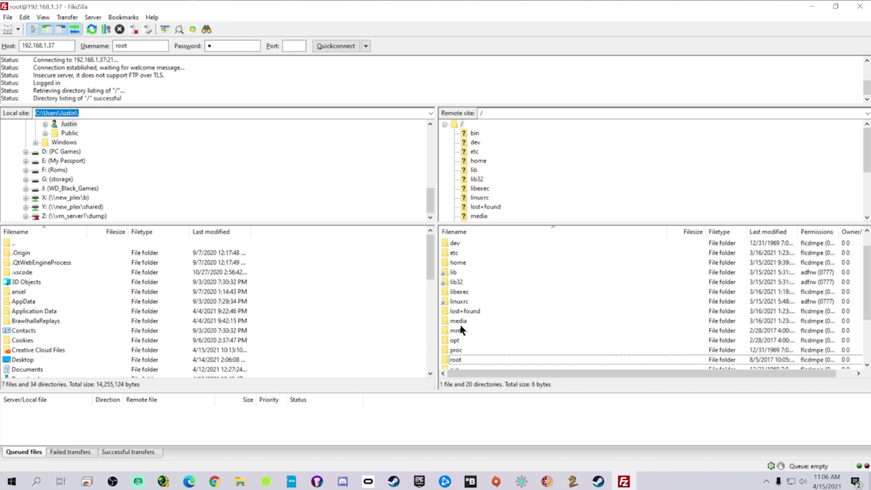
# - Browse to the /media/fat/Scripts directory on the remote MiSTer
pyautogui.doubleClick(459, 321)
pyautogui.doubleClick(462, 254)
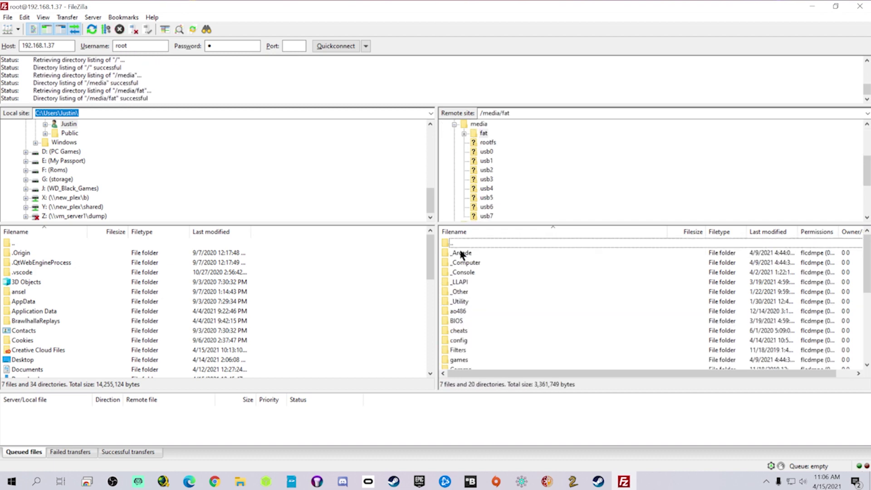
pyautogui.scroll(-2, 489, 308)
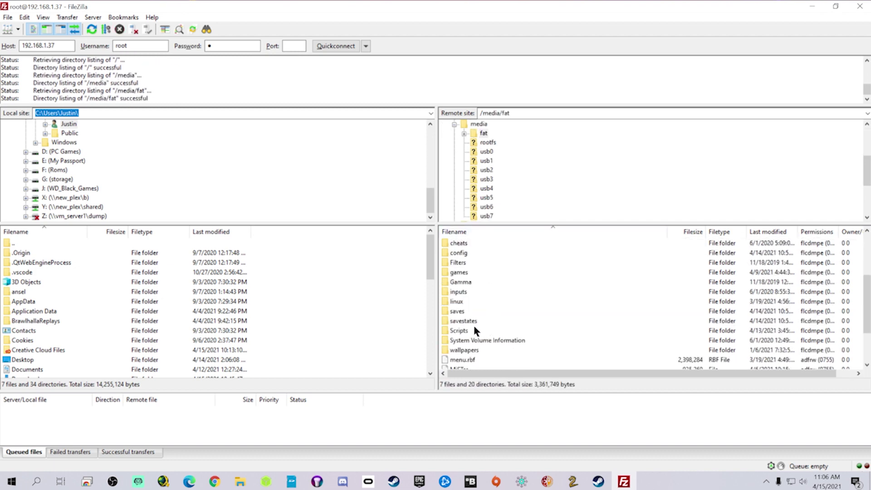
pyautogui.doubleClick(473, 329)
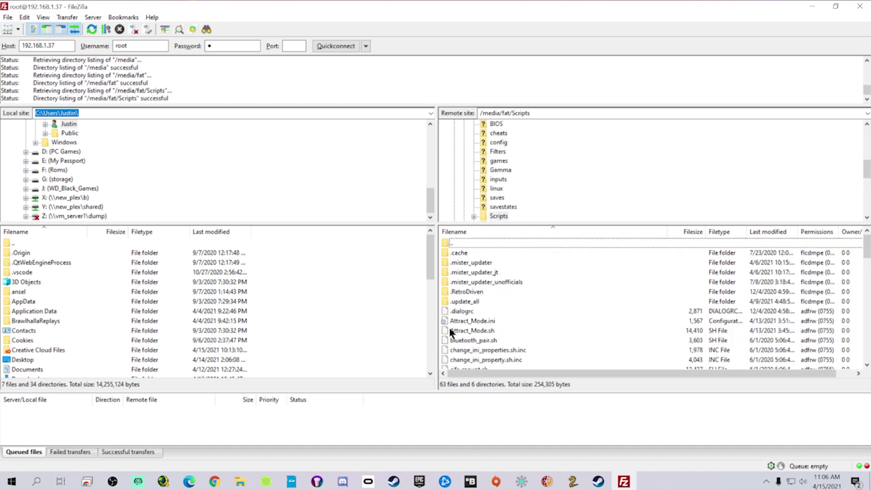
# - Check Attract_Mode.ini and Attract_Mode.sh in the remote Scripts directory, and minimize the FTP client
pyautogui.click(476, 321)
pyautogui.click(473, 331)
pyautogui.click(472, 321)
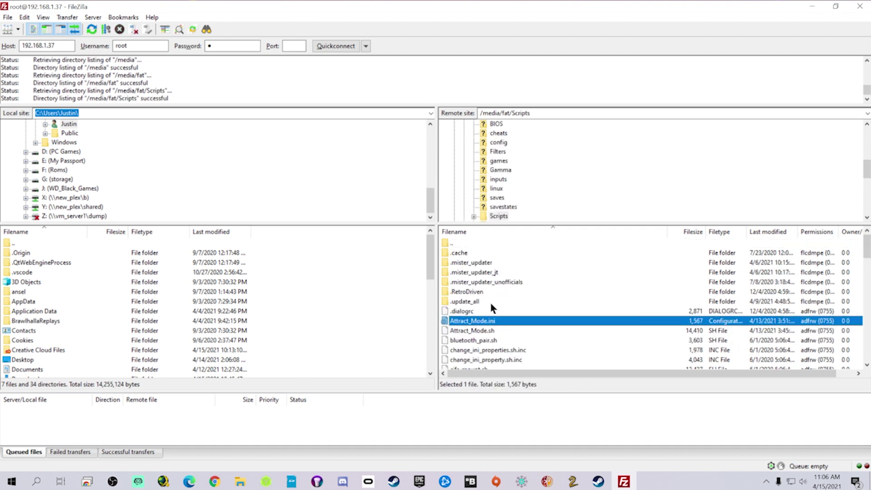
pyautogui.click(806, 3)
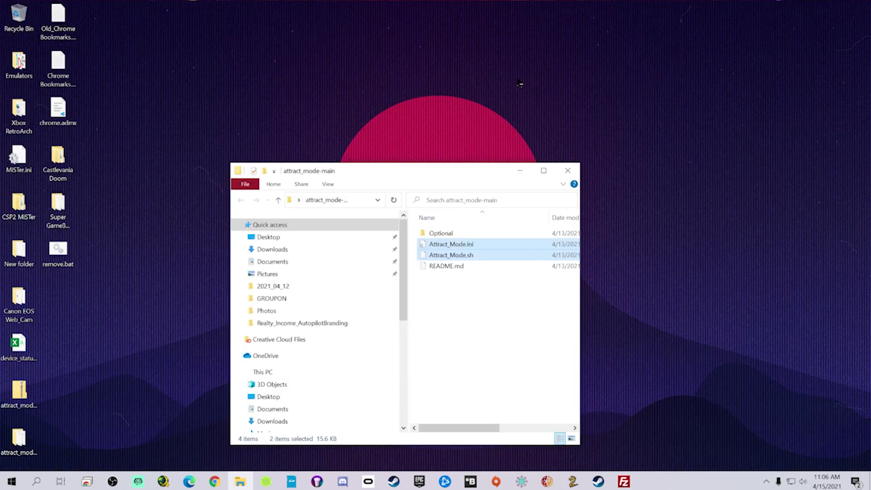
# - Open Attract_Mode.ini from the attract_mode-main folder in Notepad++ and maximize the editor window
pyautogui.click(453, 244)
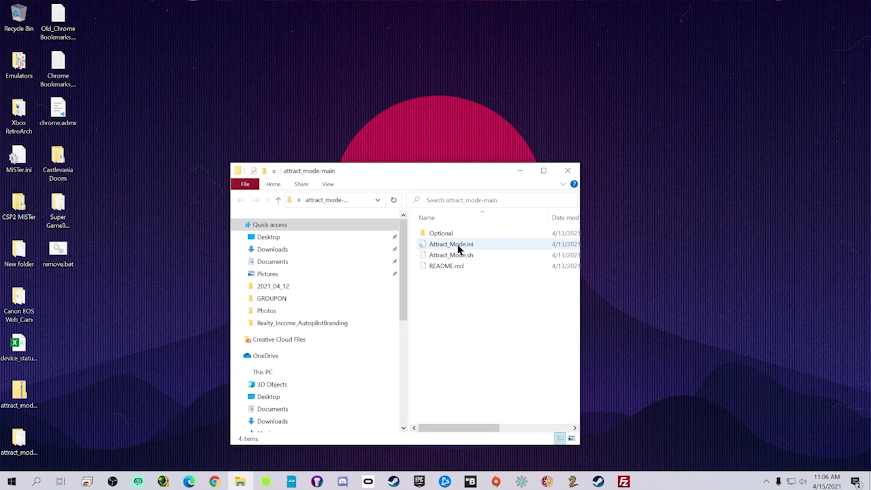
pyautogui.rightClick(453, 244)
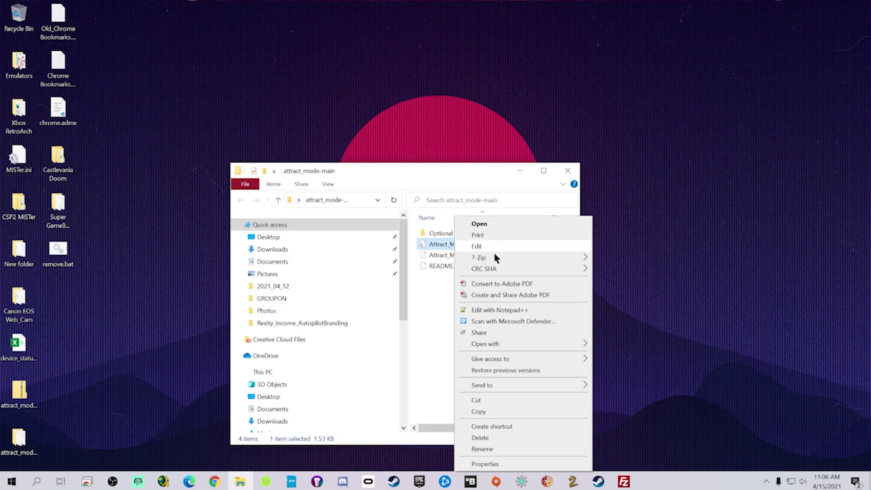
pyautogui.click(499, 311)
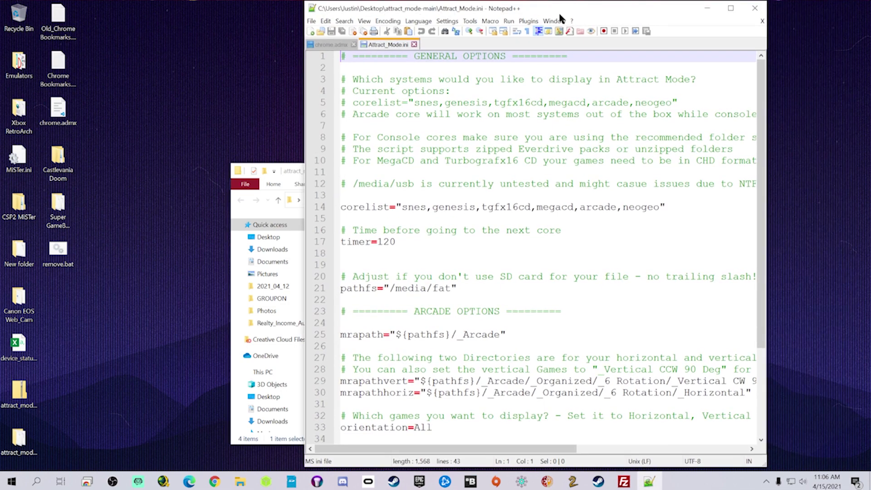
pyautogui.doubleClick(556, 10)
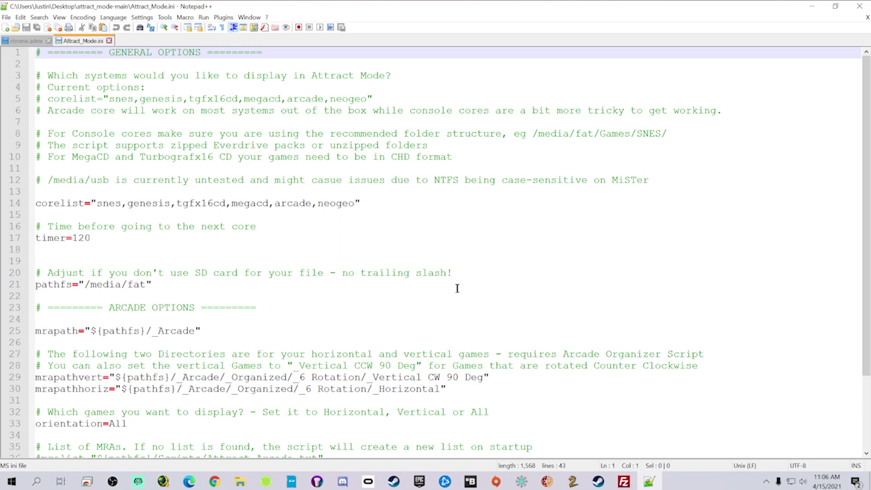
# - Set the timer before going to the next core to 60 in Attract_Mode.ini and close the editor
pyautogui.click(92, 238)
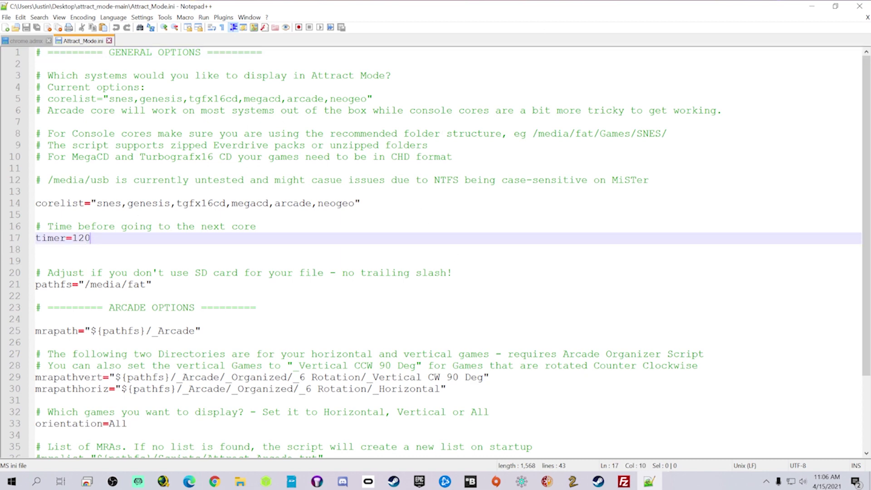
pyautogui.press('BackSpace')
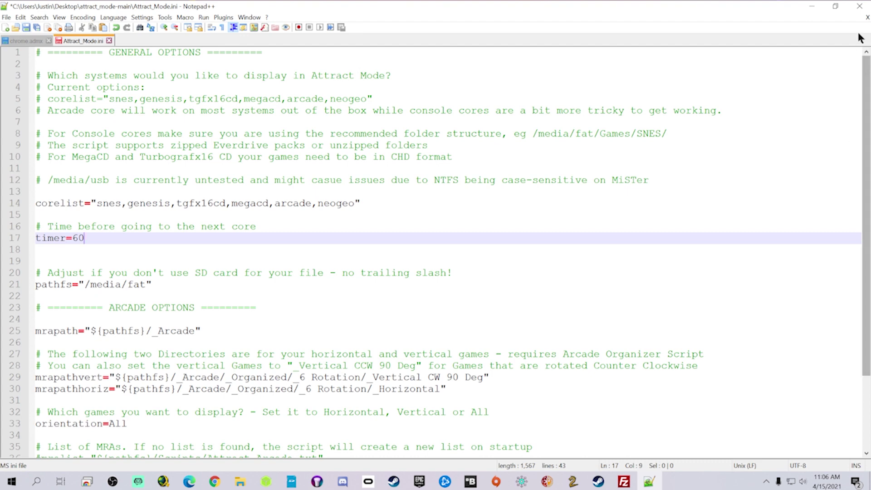
pyautogui.click(859, 6)
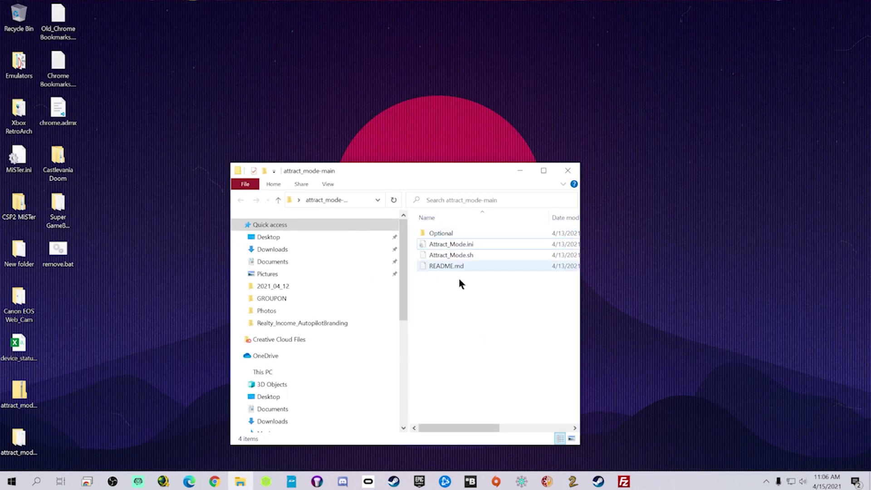
# - Look through the Attract_Mode and Lucky_Mode scripts in the Optional folder and close the folder window
pyautogui.doubleClick(443, 233)
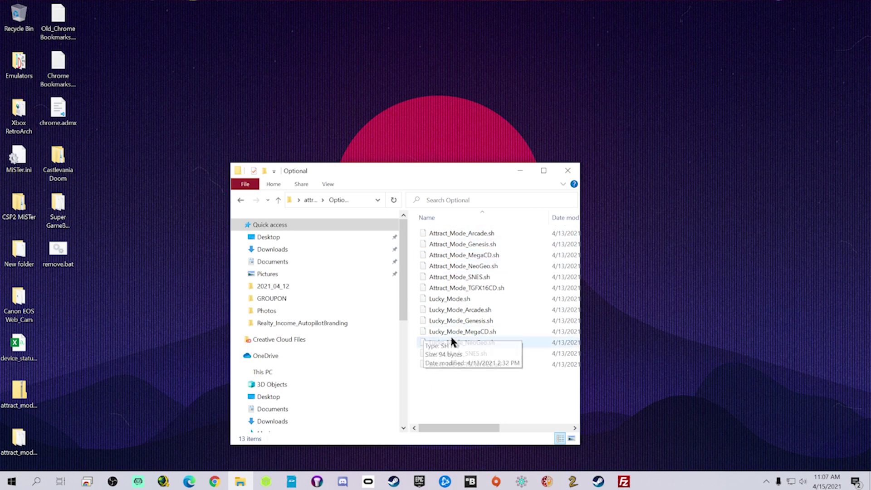
pyautogui.click(453, 255)
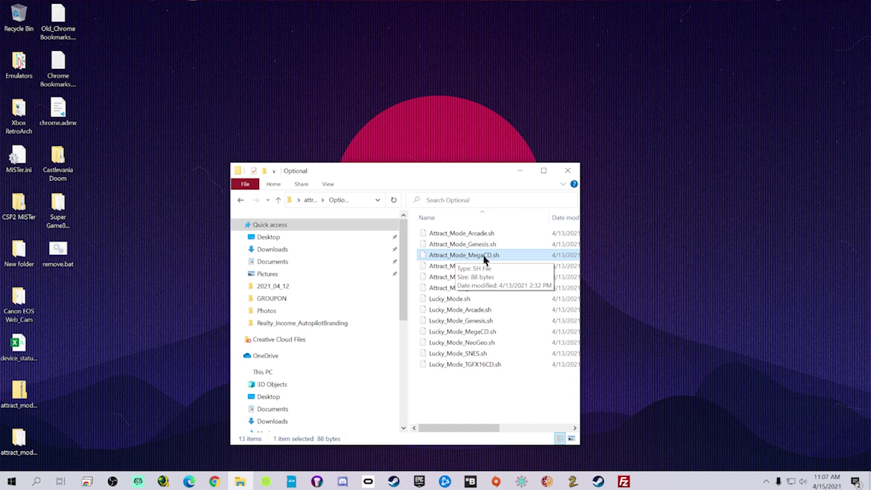
pyautogui.click(485, 399)
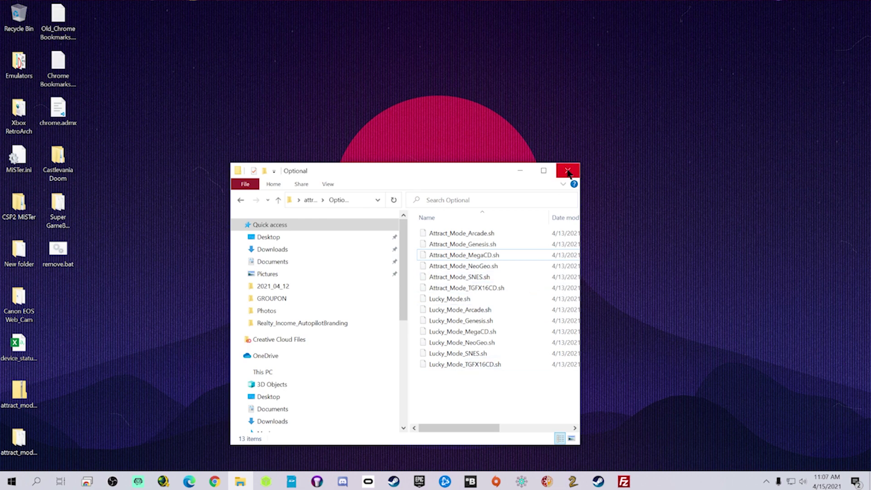
pyautogui.click(568, 172)
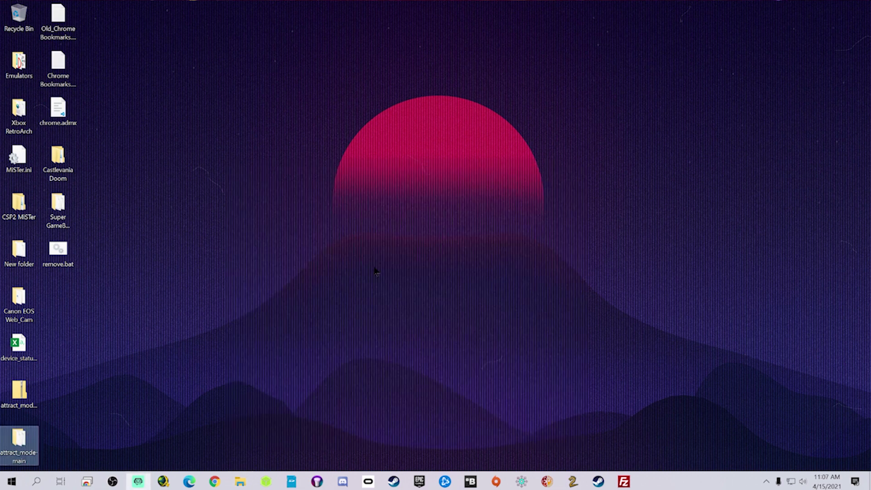
pyautogui.click(300, 325)
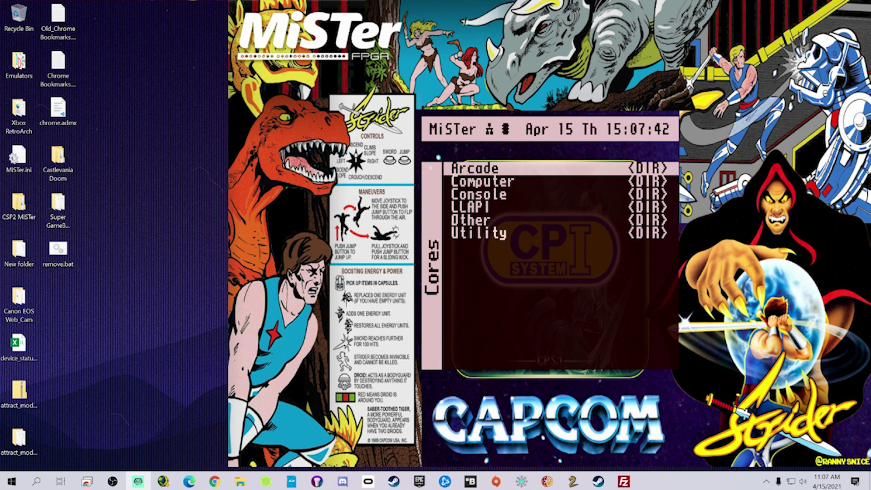
# - Go to System Settings from the MiSTer's Cores list and open Scripts
pyautogui.press('Right')
pyautogui.press('Down')
pyautogui.press('Down')
pyautogui.press('Down')
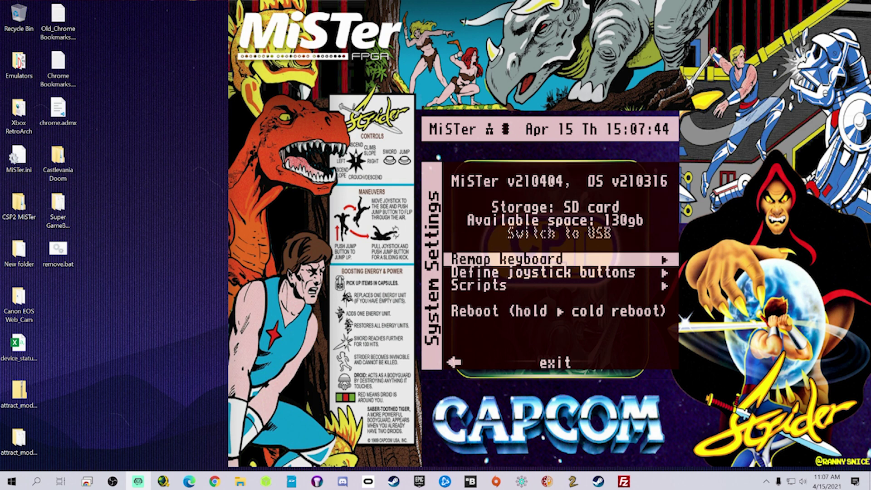
pyautogui.press('Return')
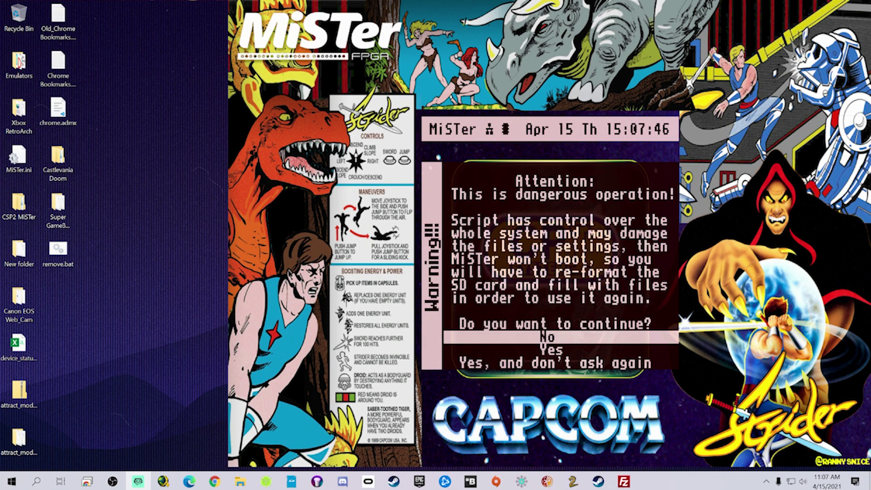
# - Accept the script warning with Yes and run the Attract_Mode script
pyautogui.press('Down')
pyautogui.press('Return')
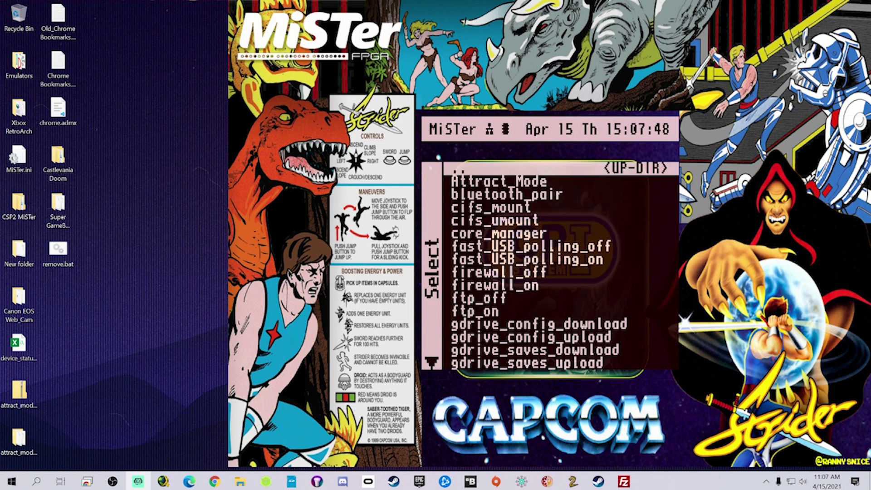
pyautogui.press('Down')
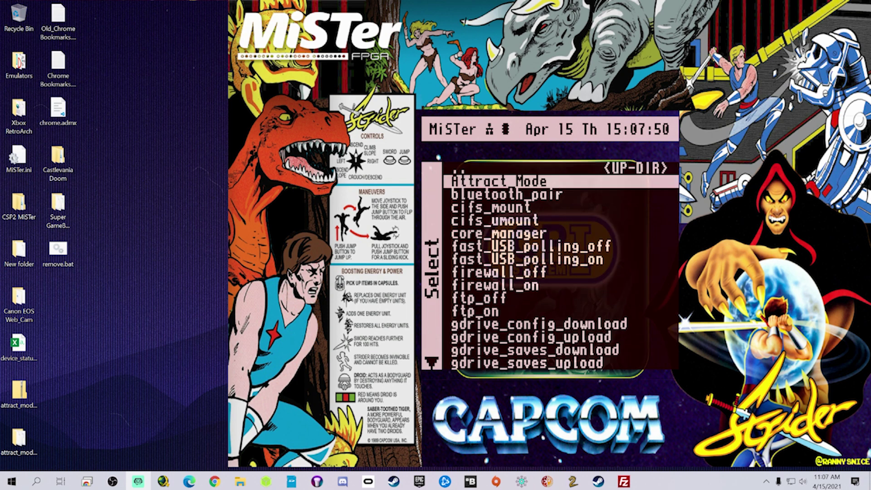
pyautogui.press('Return')
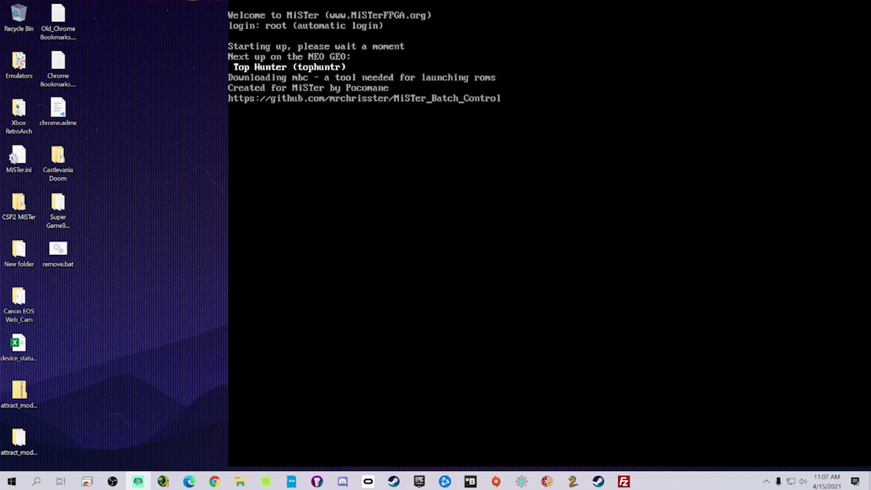